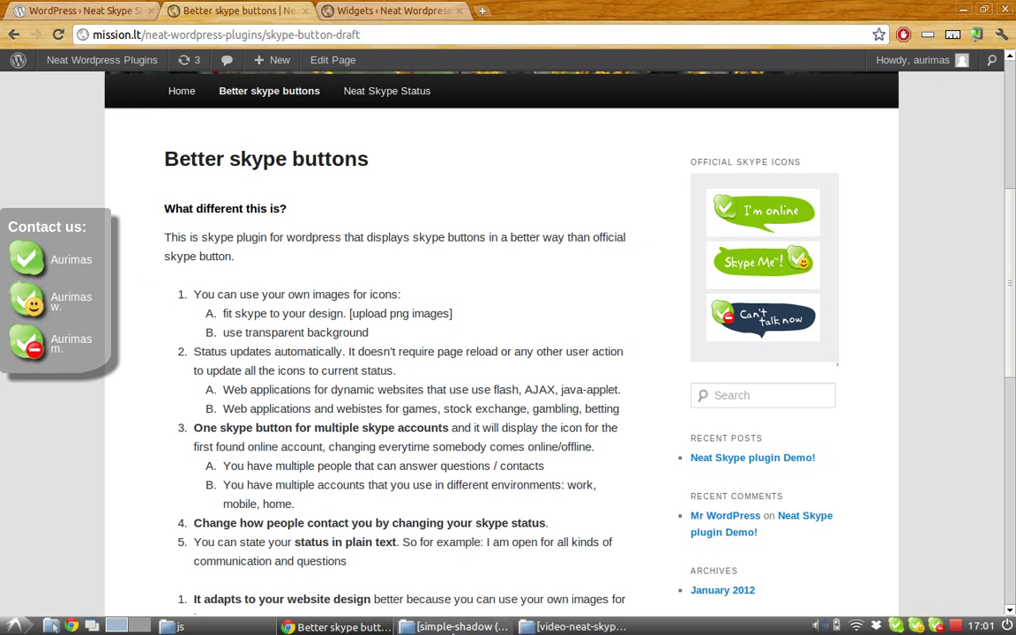
- Browse the button icon images folder, select four status icons, then return to the Better skype buttons page
left_click(454, 626)
left_click_drag(722, 441, 200, 215)
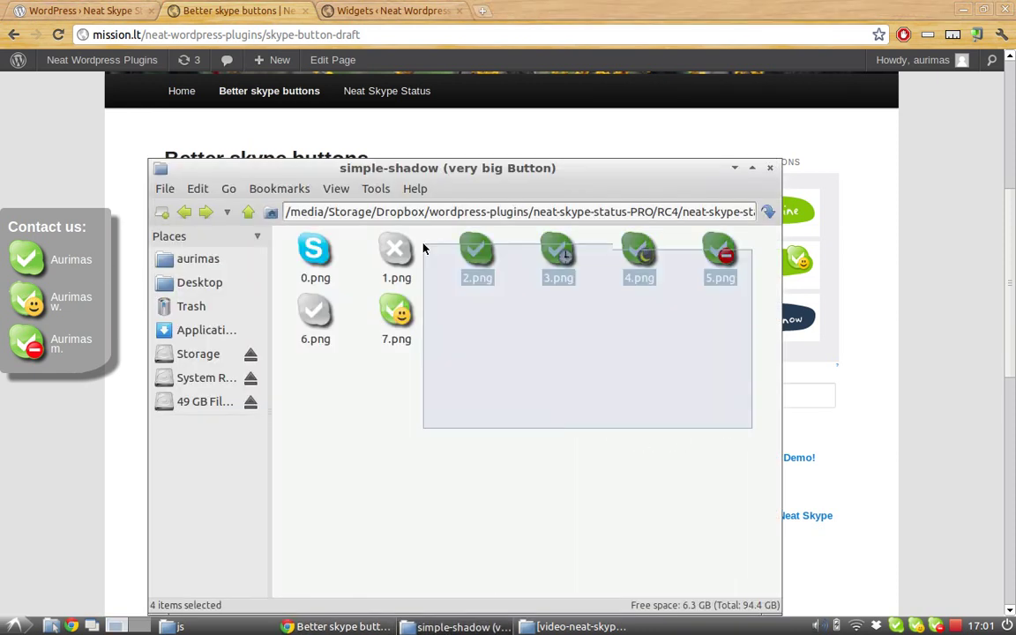
left_click(185, 146)
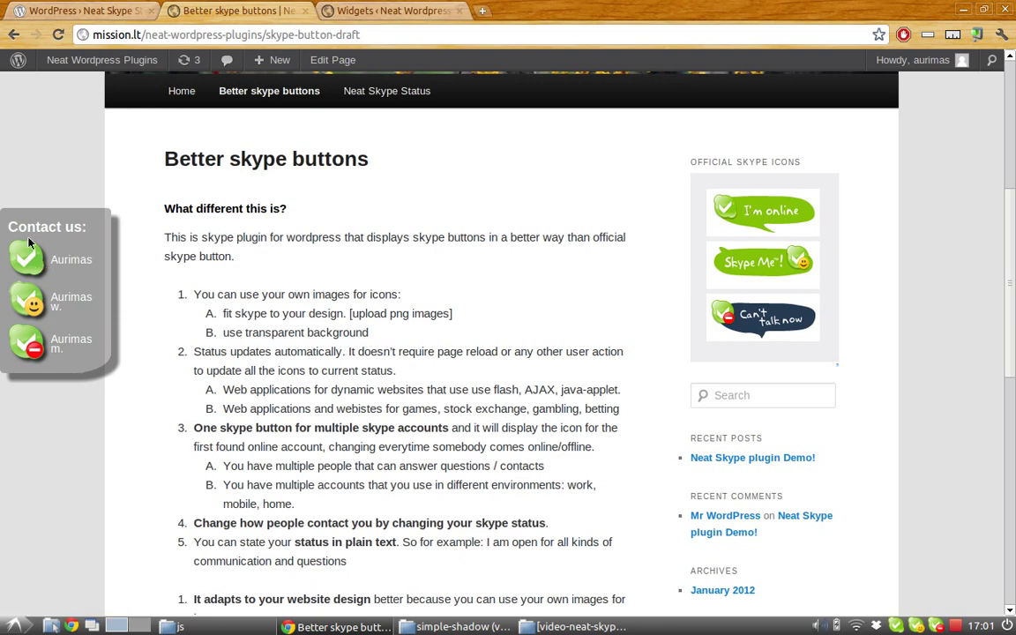
scroll(54, 273, "up", 3)
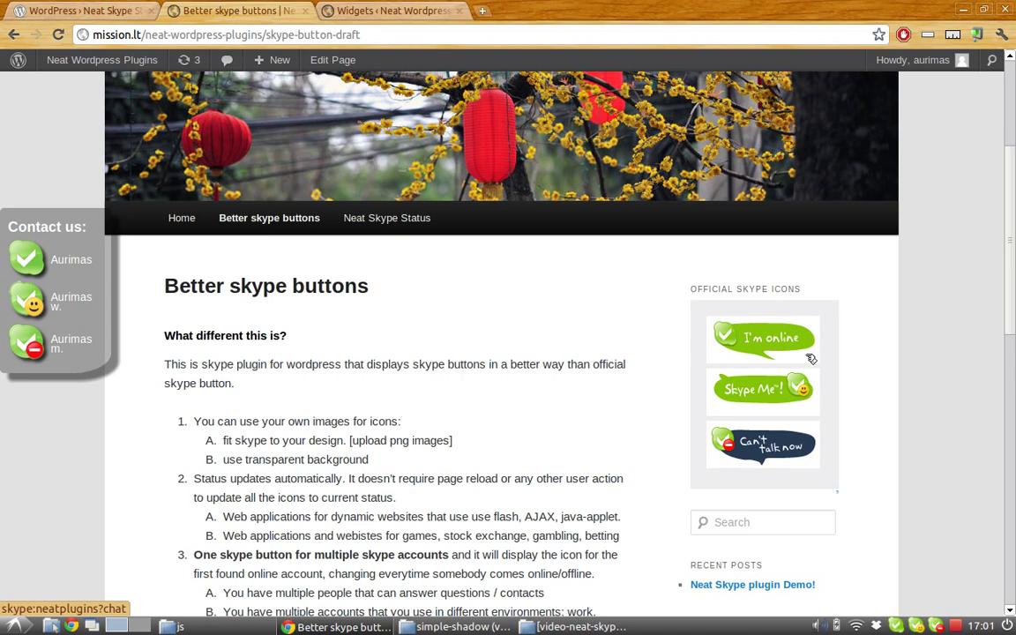
scroll(346, 357, "down", 3)
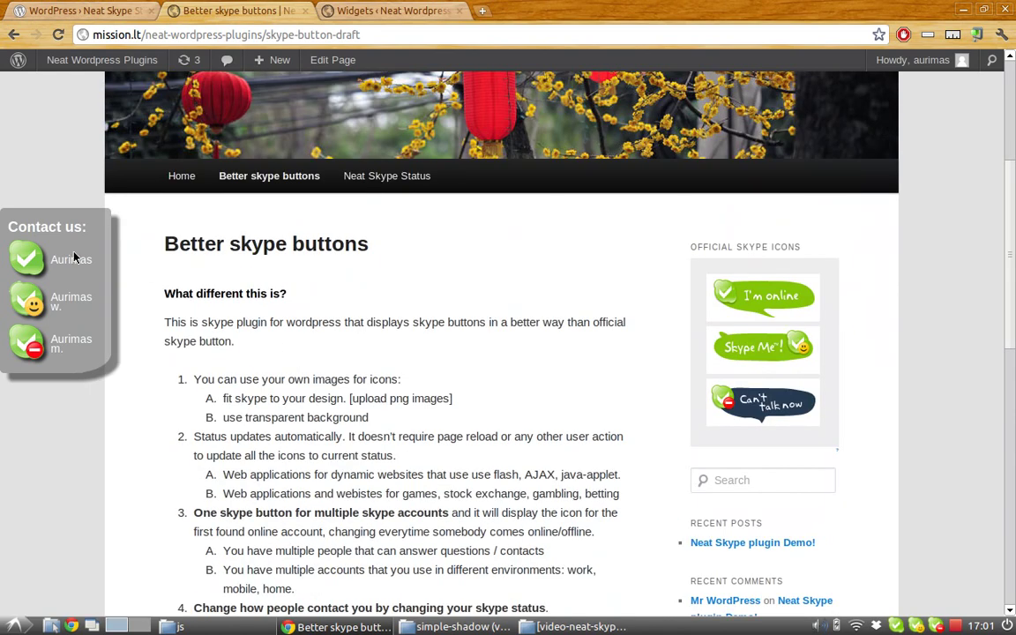
scroll(377, 393, "down", 1)
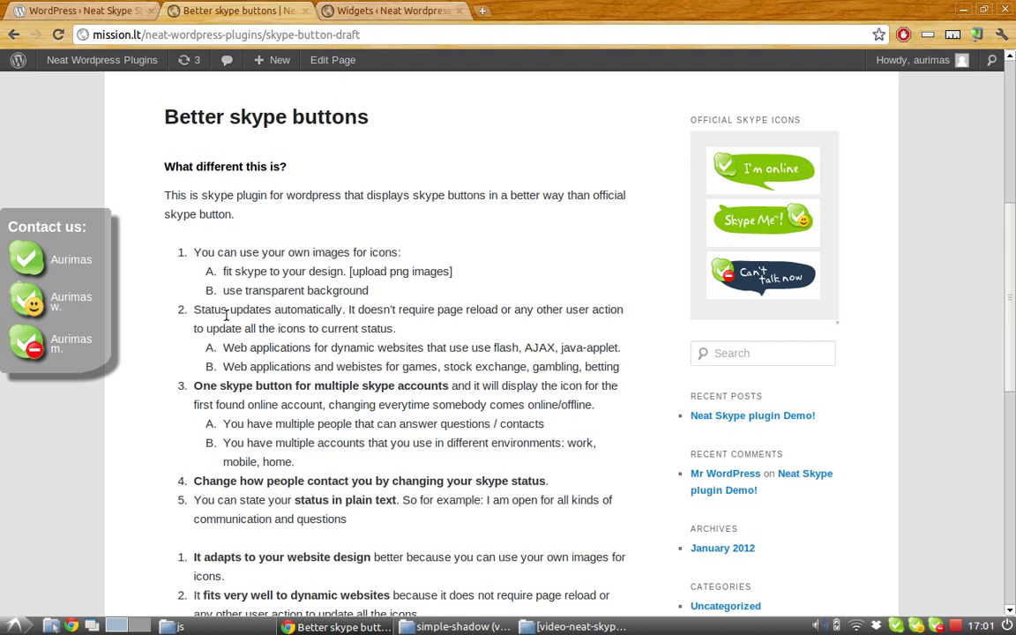
- Set Skype to Do Not Disturb and confirm the page reads 'I am busy, but don't mind it!'
right_click(917, 628)
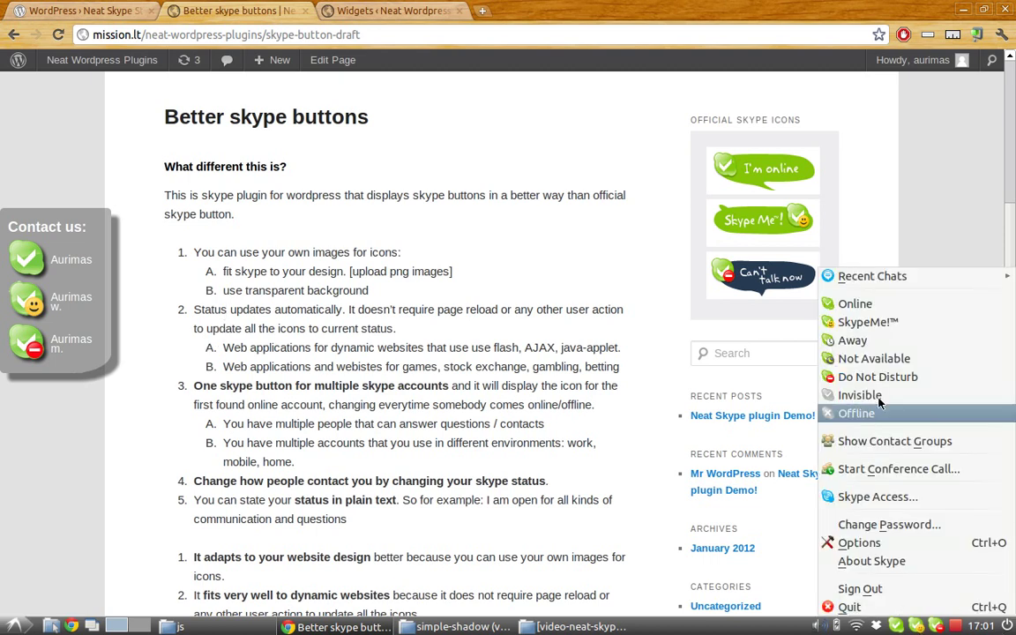
left_click(873, 379)
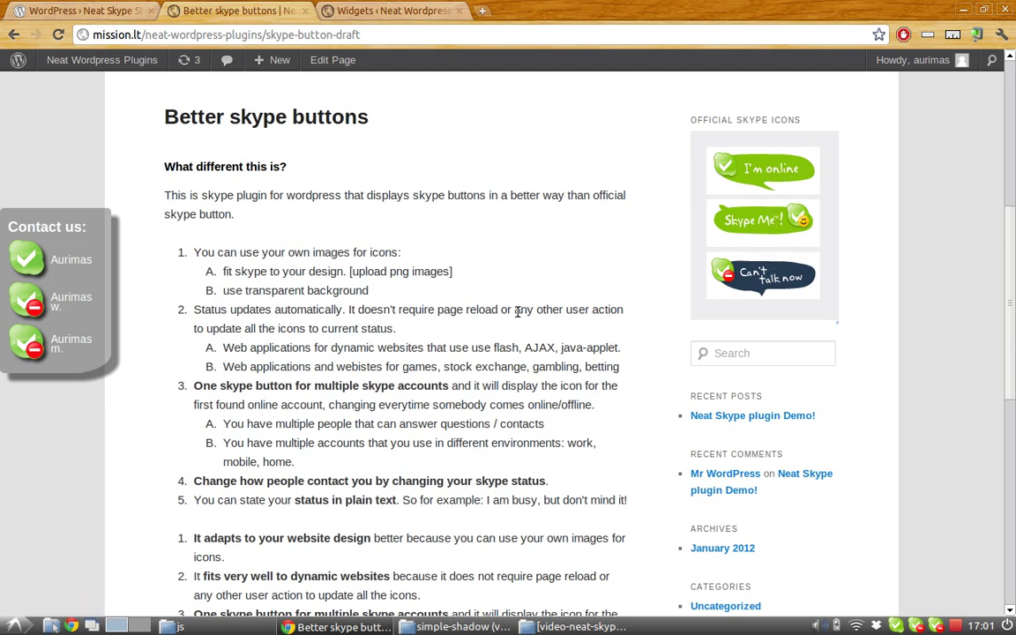
scroll(518, 311, "down", 1)
scroll(518, 310, "down", 1)
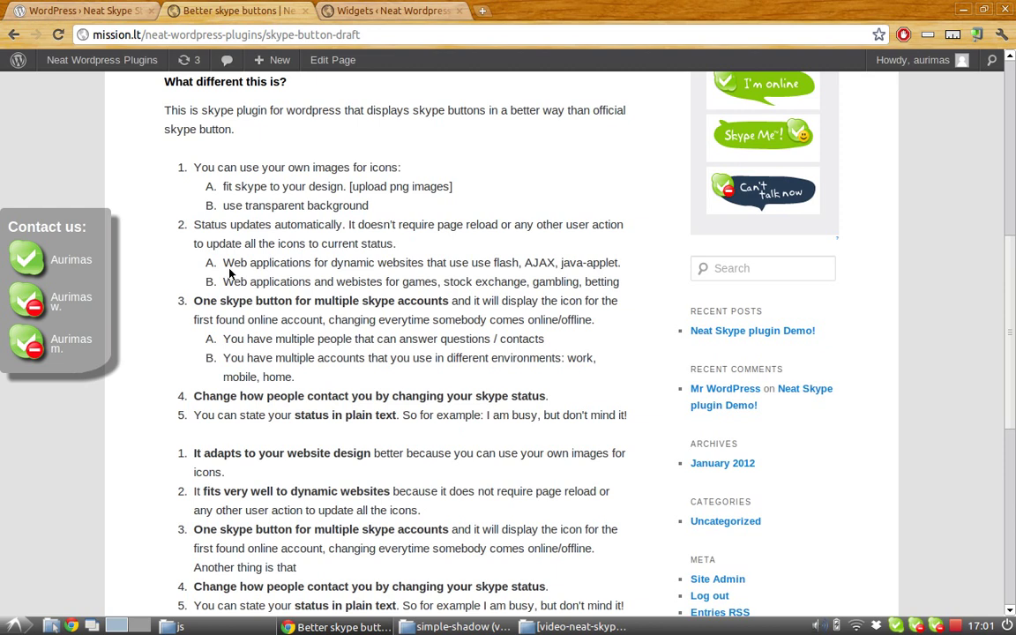
scroll(232, 283, "up", 3)
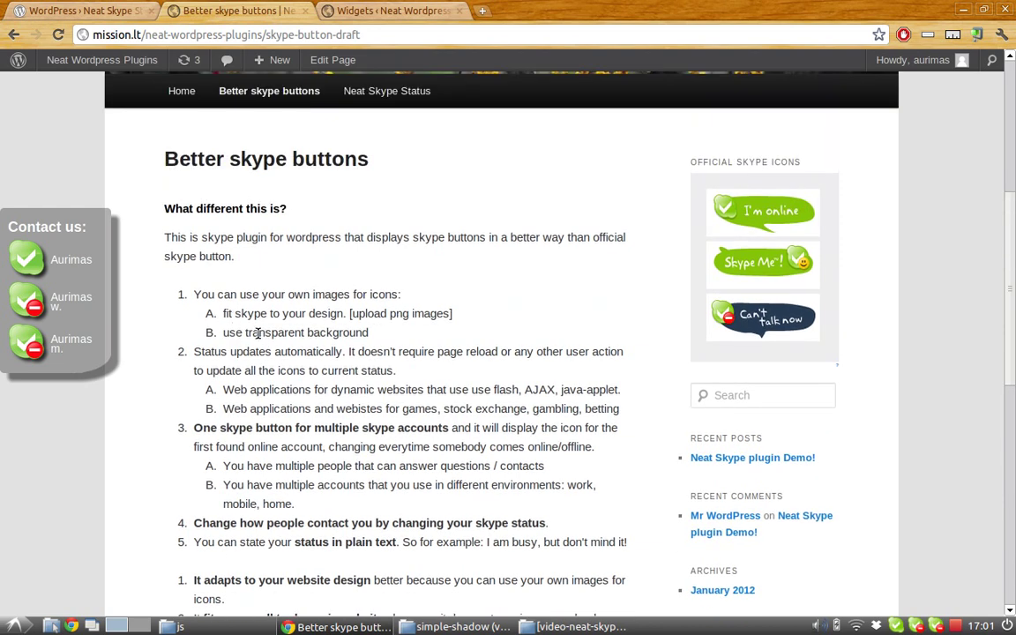
scroll(362, 390, "down", 2)
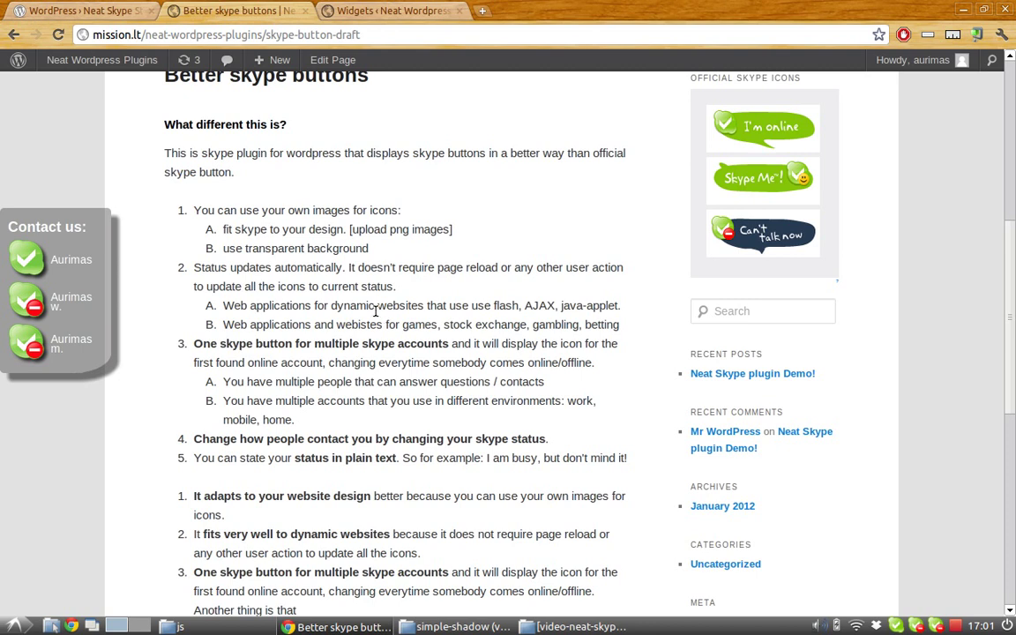
scroll(369, 306, "down", 3)
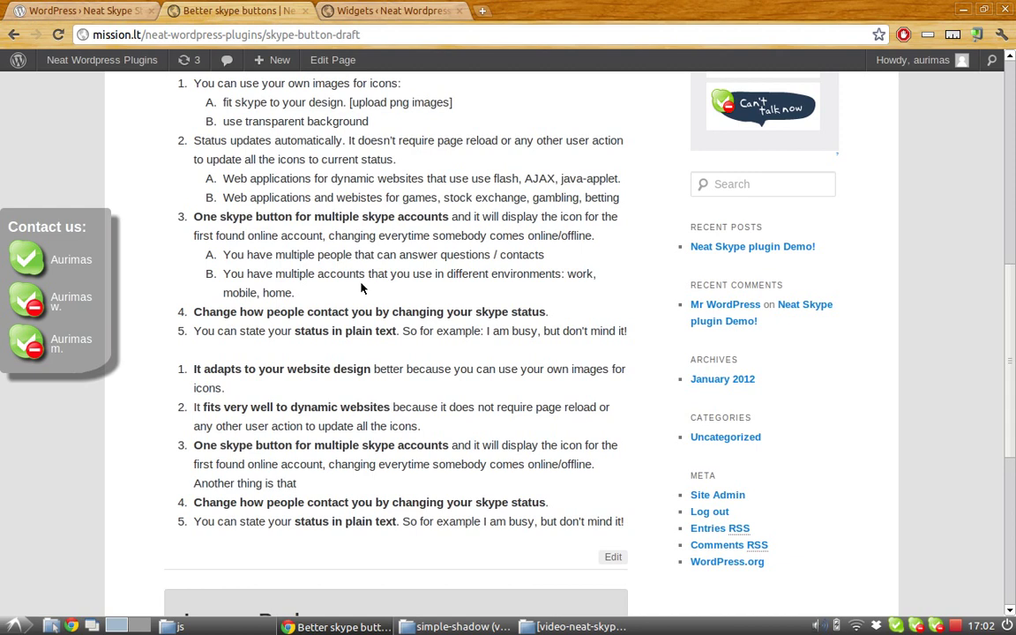
scroll(360, 286, "up", 3)
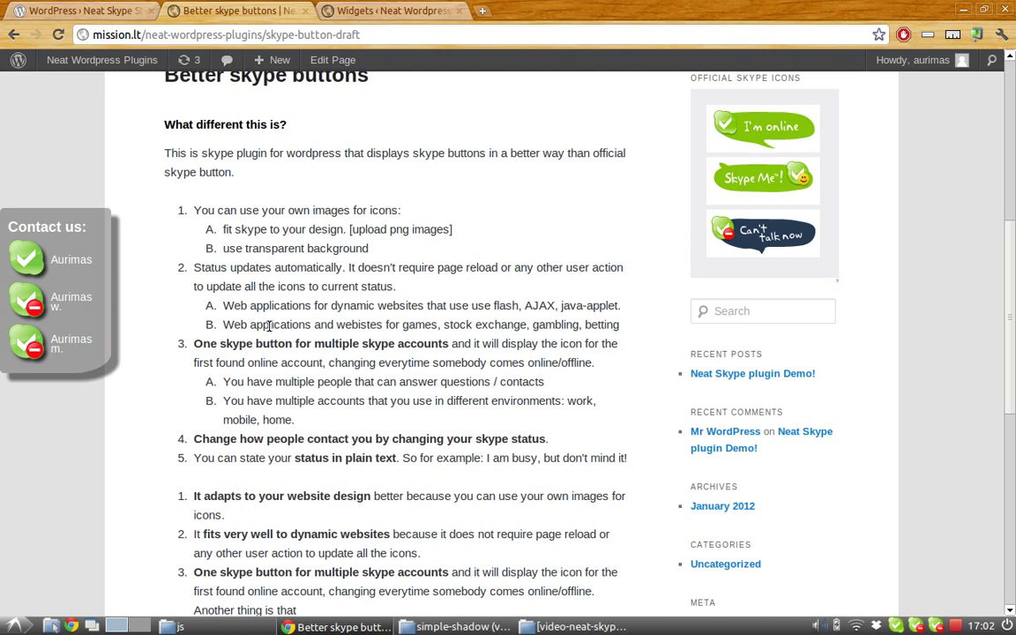
left_click(337, 7)
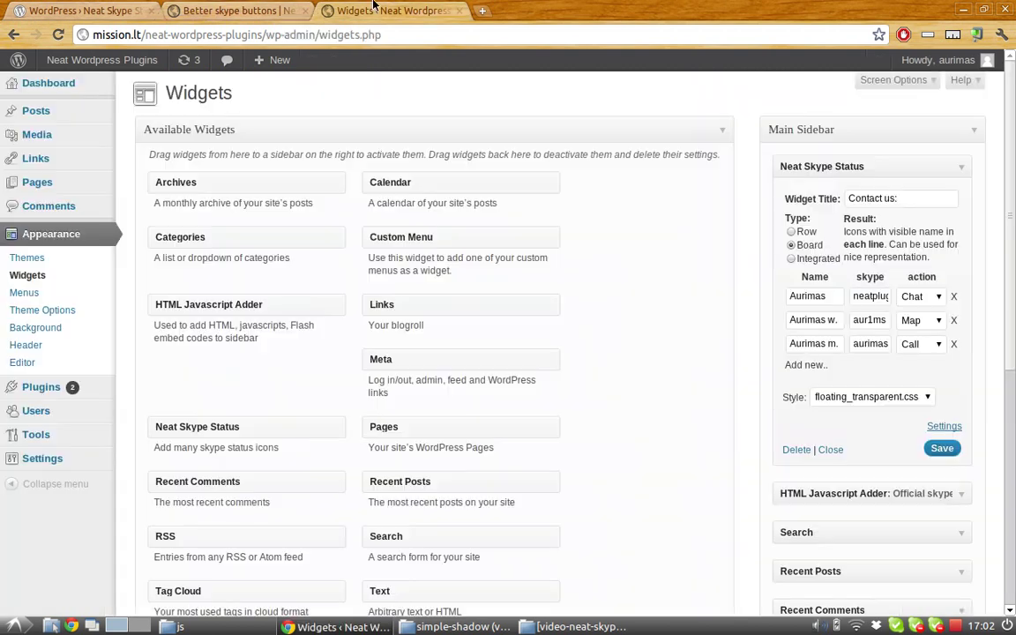
- Set the Neat Skype Status widget type to Integrated and reload the Better skype buttons page
left_click(791, 260)
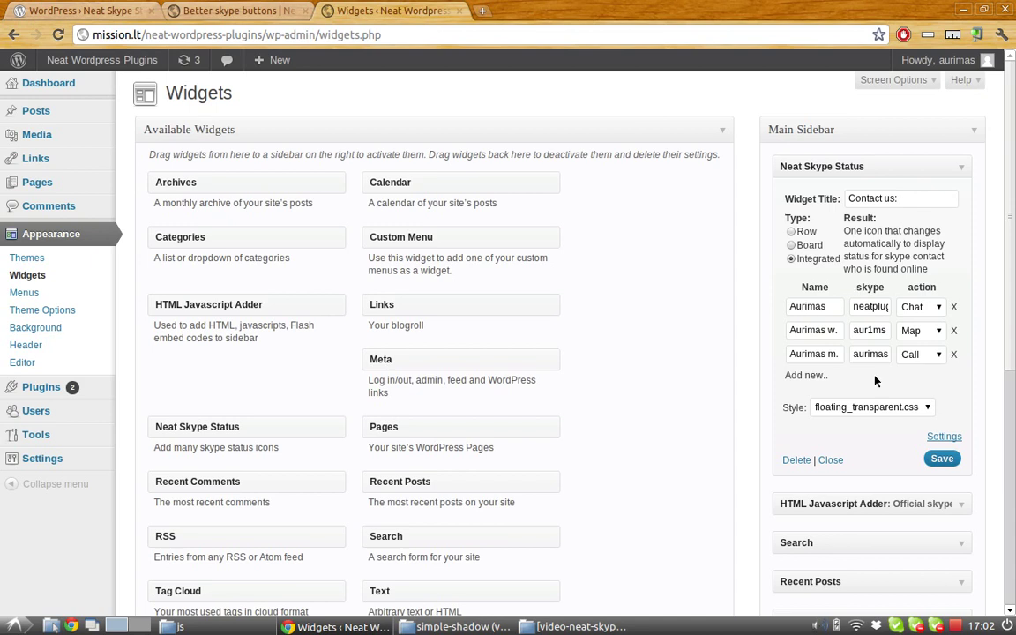
left_click(230, 9)
left_click(58, 34)
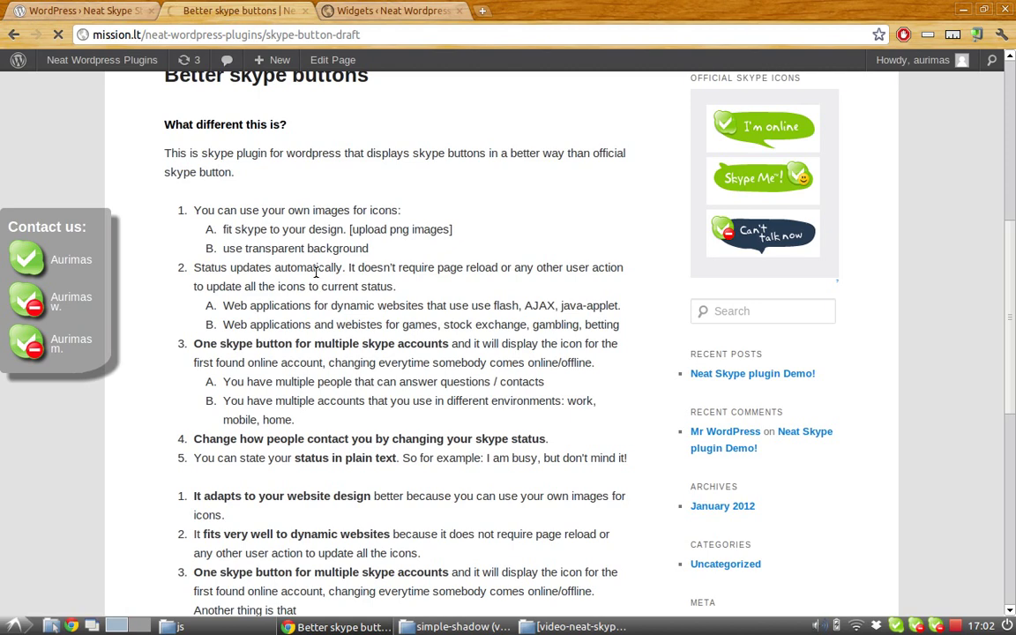
- Change the Skype status twice and watch the single integrated Contact us icon update
scroll(284, 248, "down", 3)
scroll(284, 248, "down", 1)
scroll(273, 265, "up", 2)
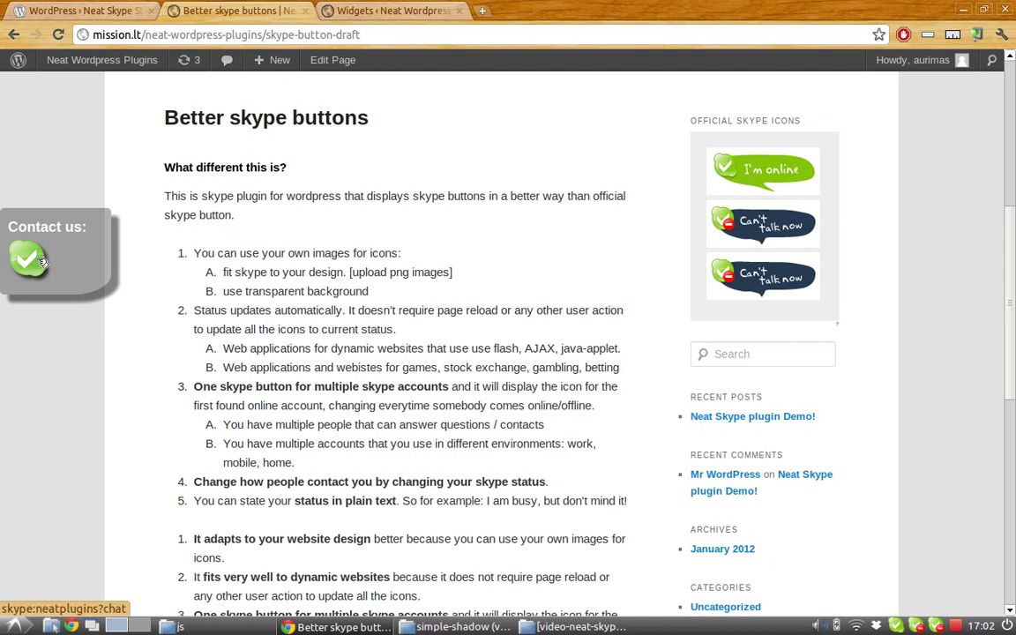
right_click(896, 628)
left_click(787, 356)
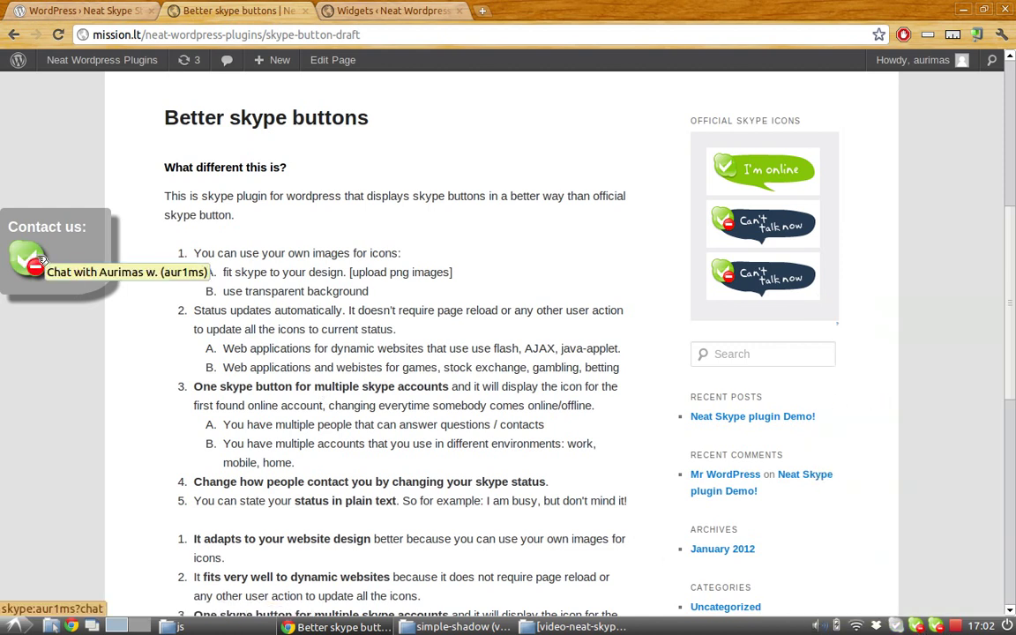
right_click(937, 628)
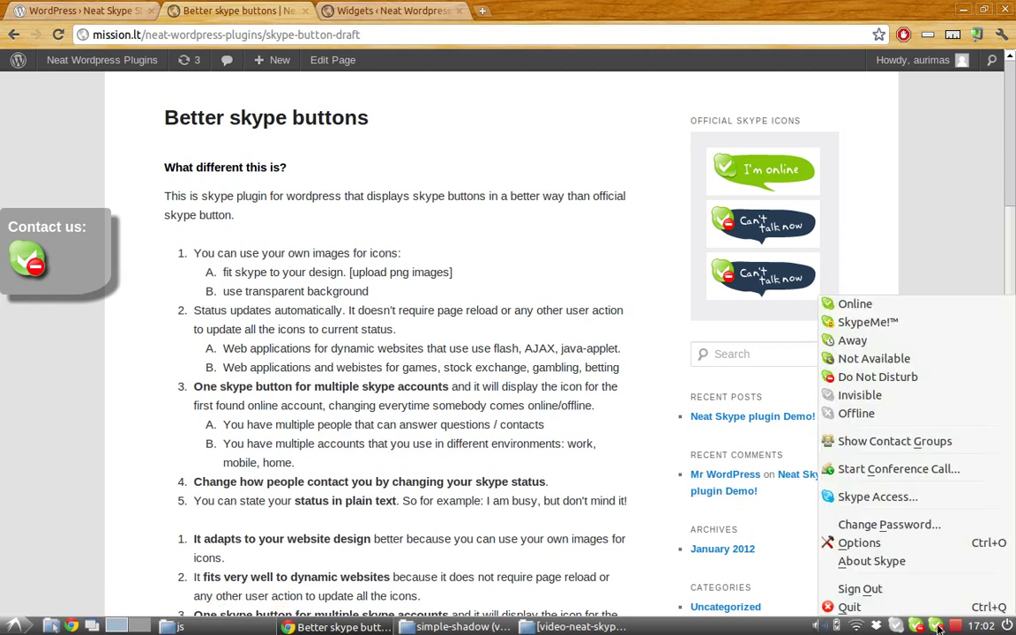
left_click(879, 275)
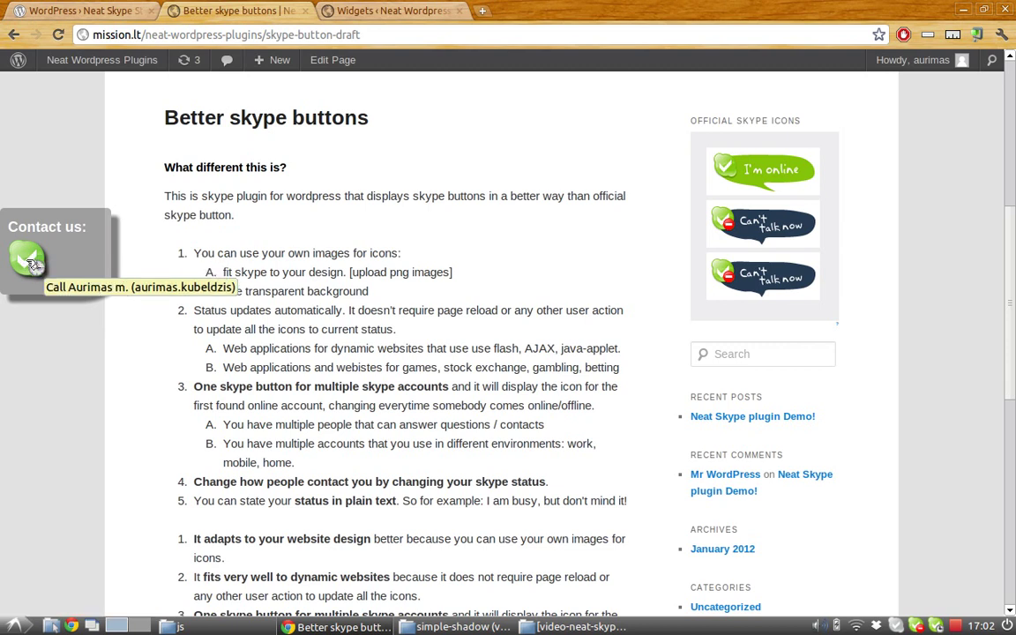
scroll(274, 328, "down", 2)
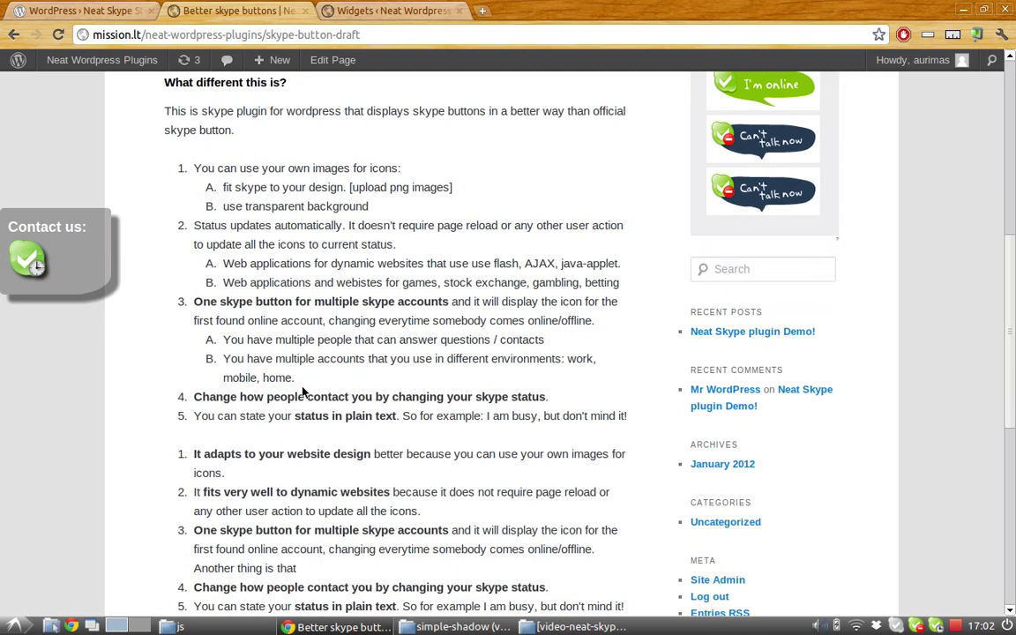
- Keep Map as the second contact's action and save the widget settings
left_click(371, 8)
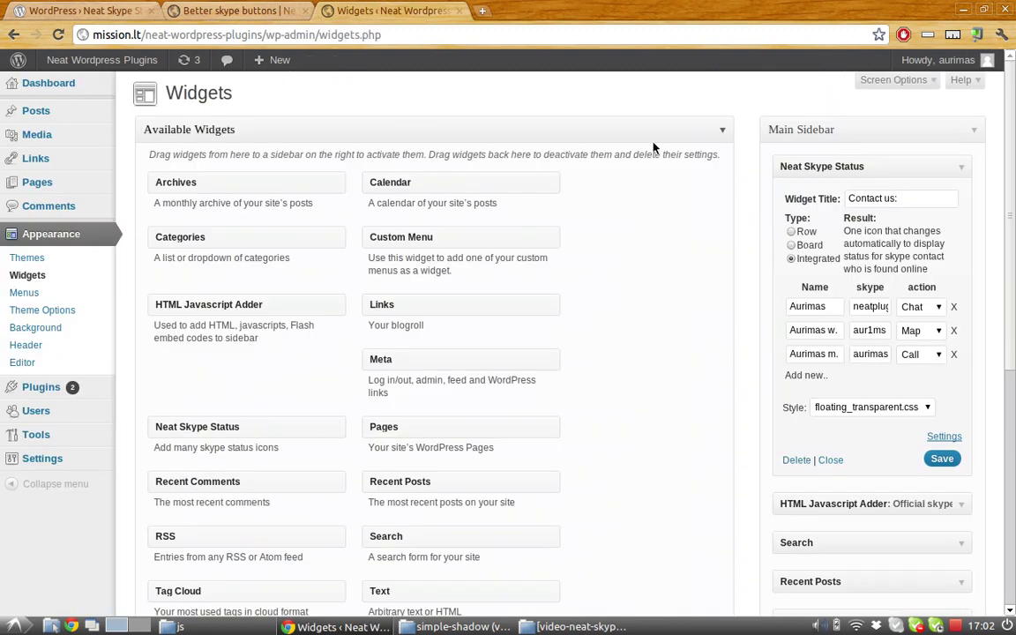
left_click(931, 332)
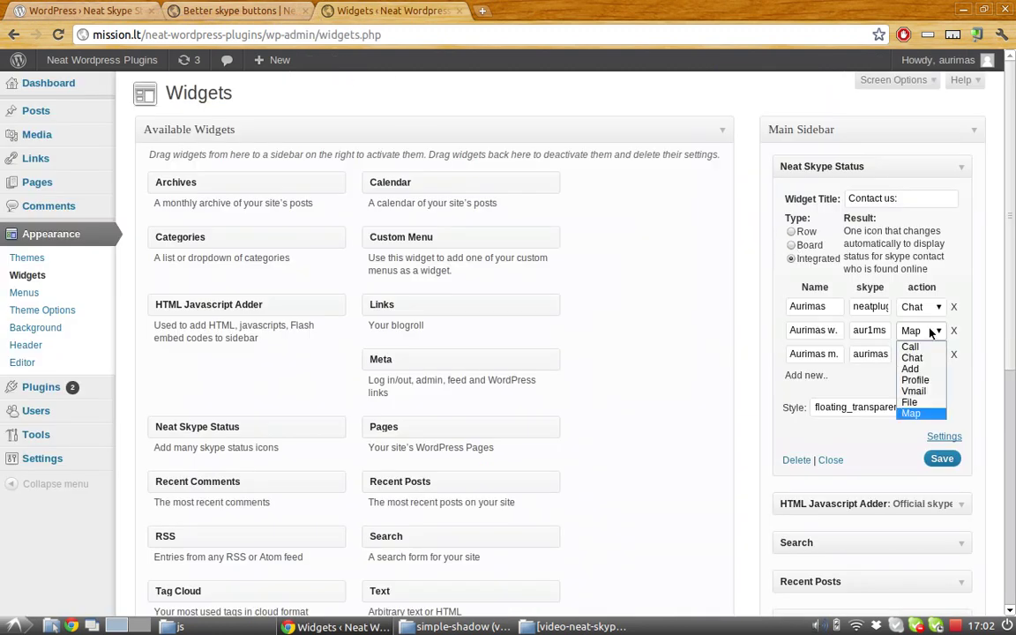
left_click(922, 354)
left_click(922, 424)
left_click(941, 459)
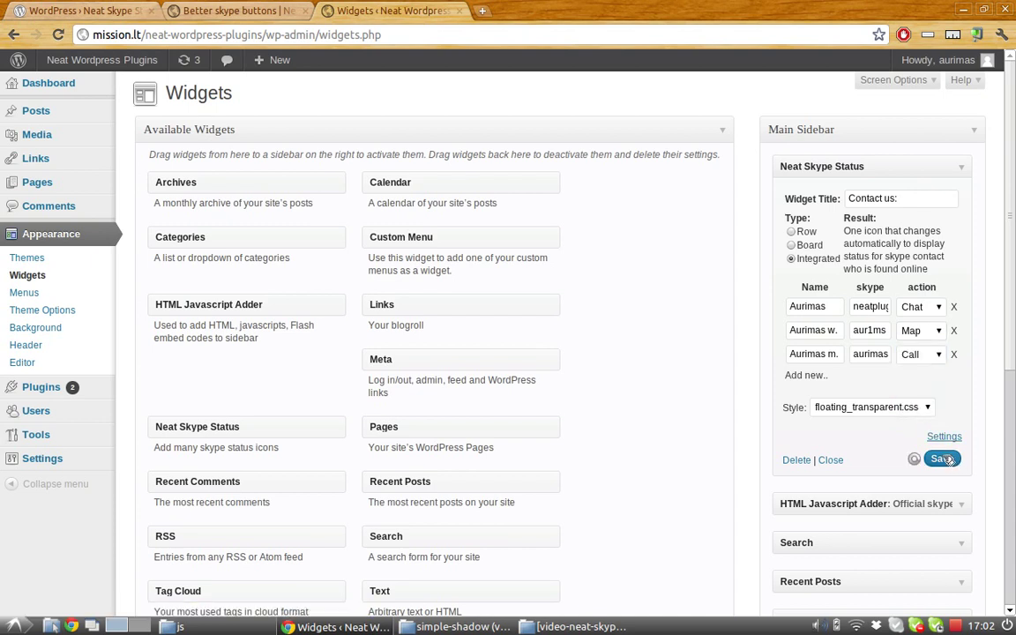
left_click(233, 11)
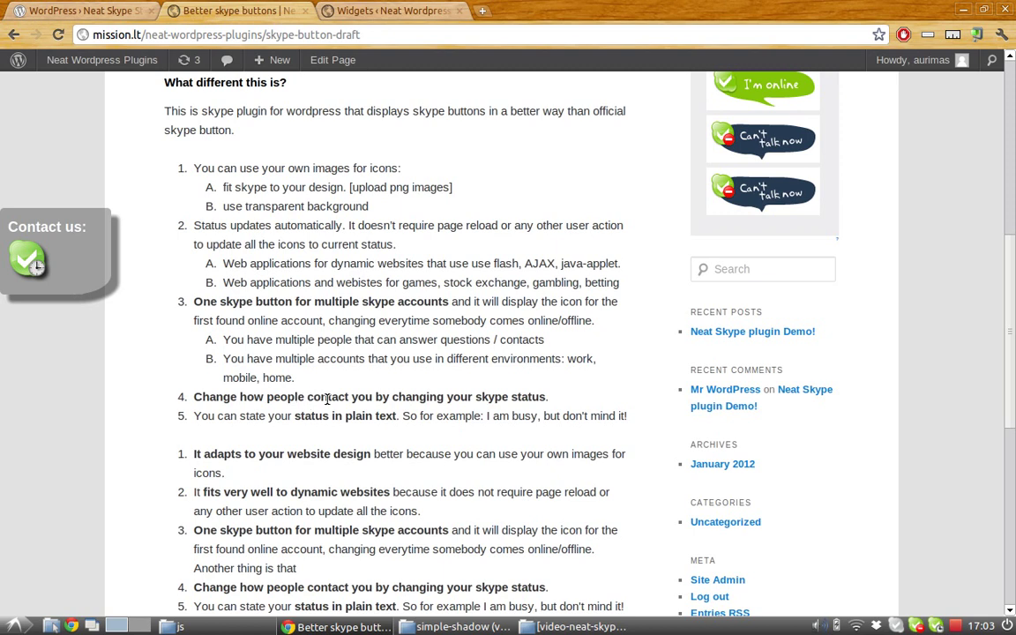
scroll(509, 377, "up", 2)
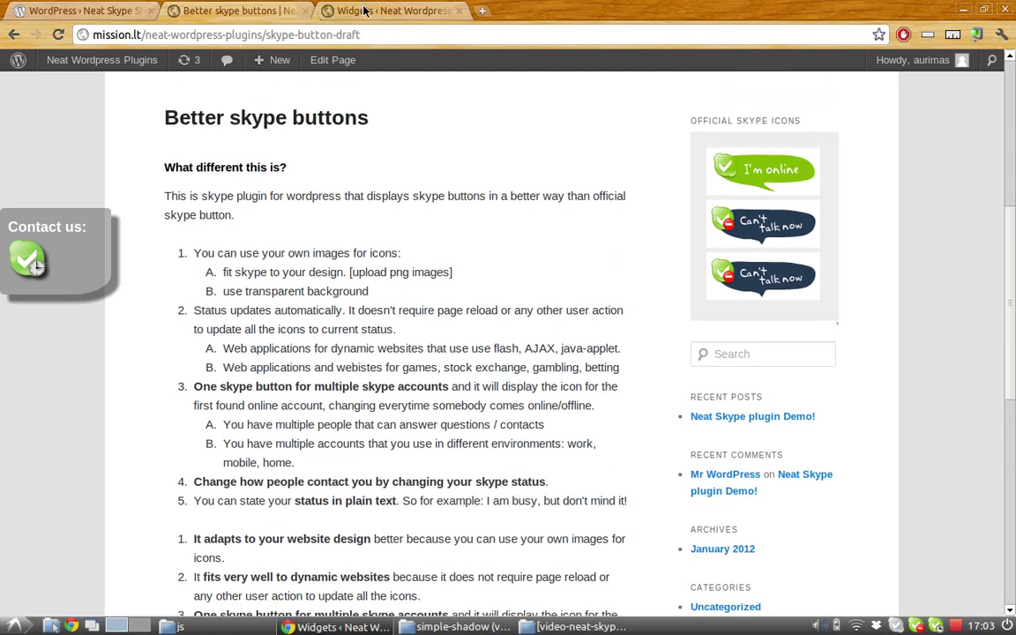
- Set the Contact us widget type to Board
key("ctrl+Tab")
left_click(790, 245)
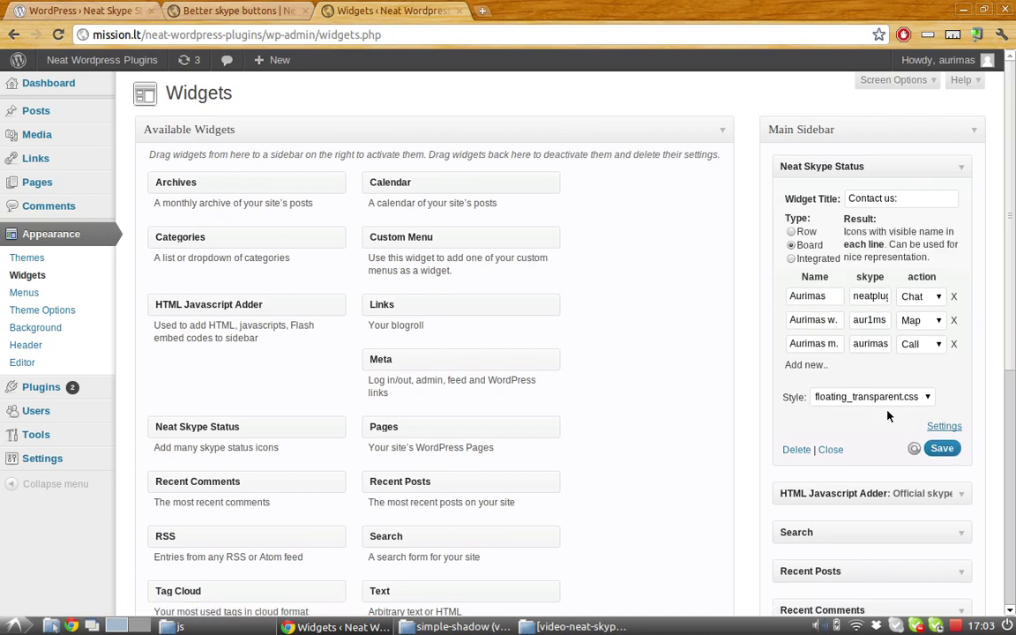
left_click(210, 11)
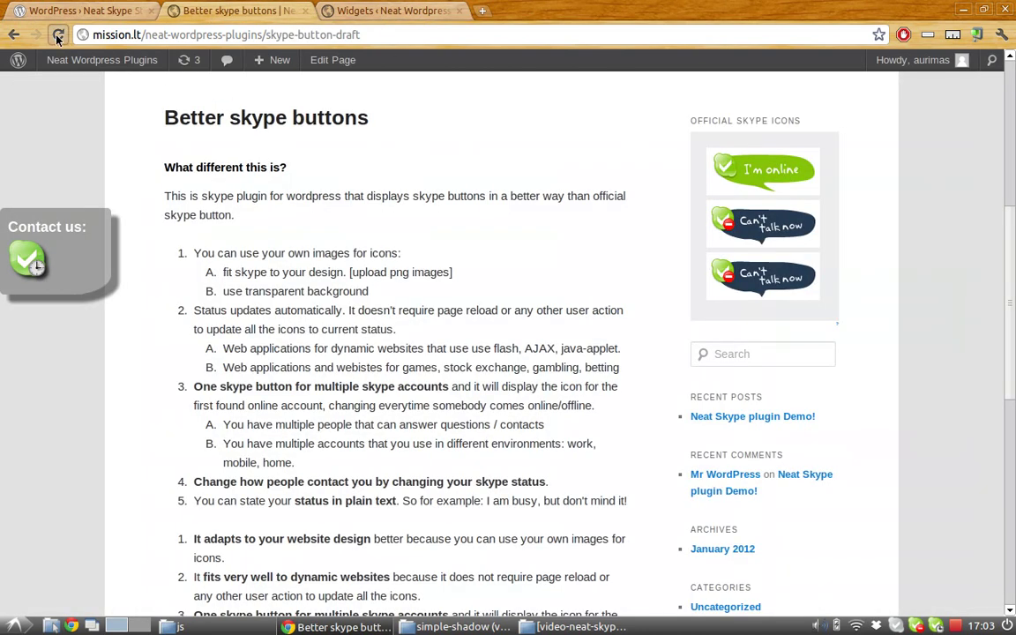
- Reload to show the three-contact board, set Skype to SkypeMe, and check item 5's status text
key("F5")
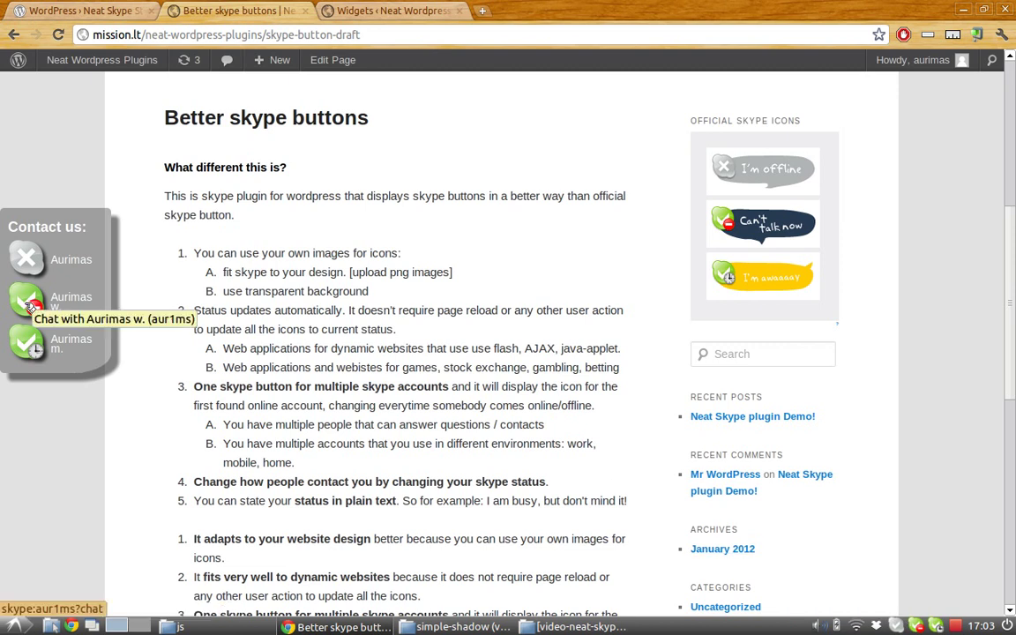
right_click(916, 625)
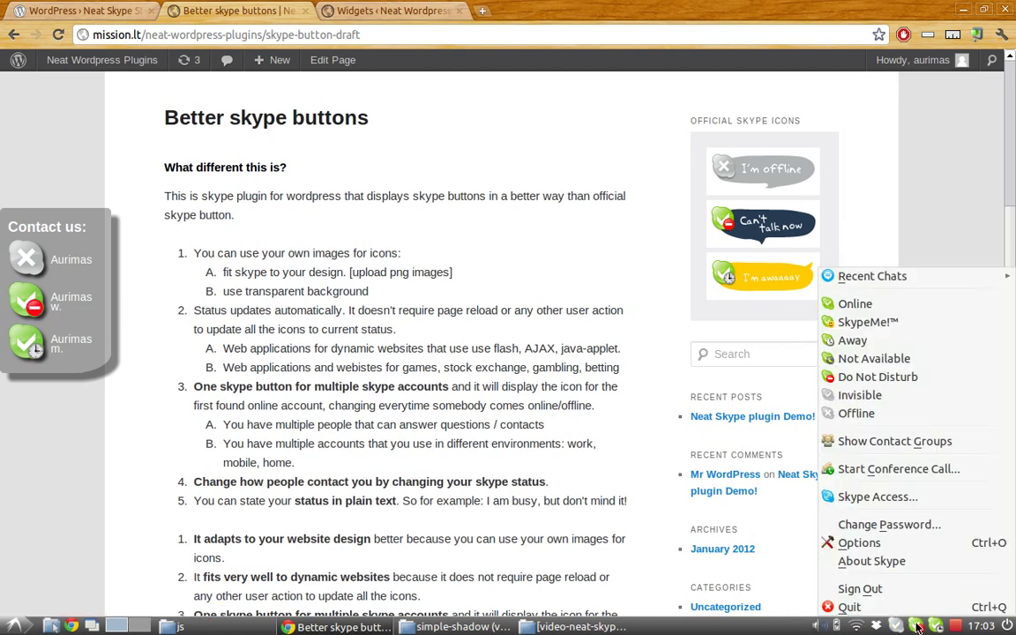
left_click(838, 322)
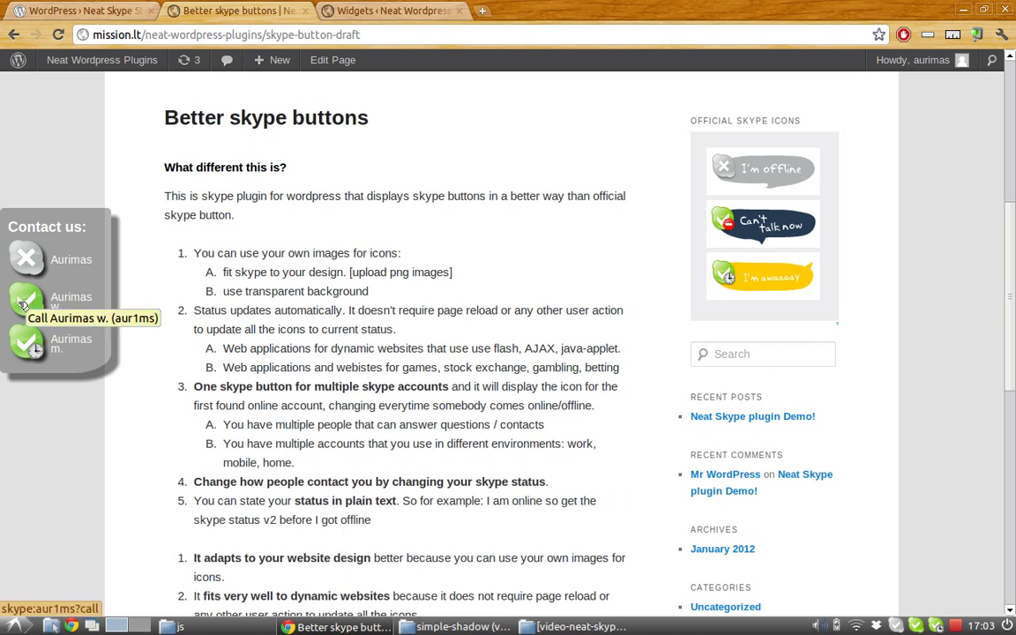
scroll(414, 470, "down", 1)
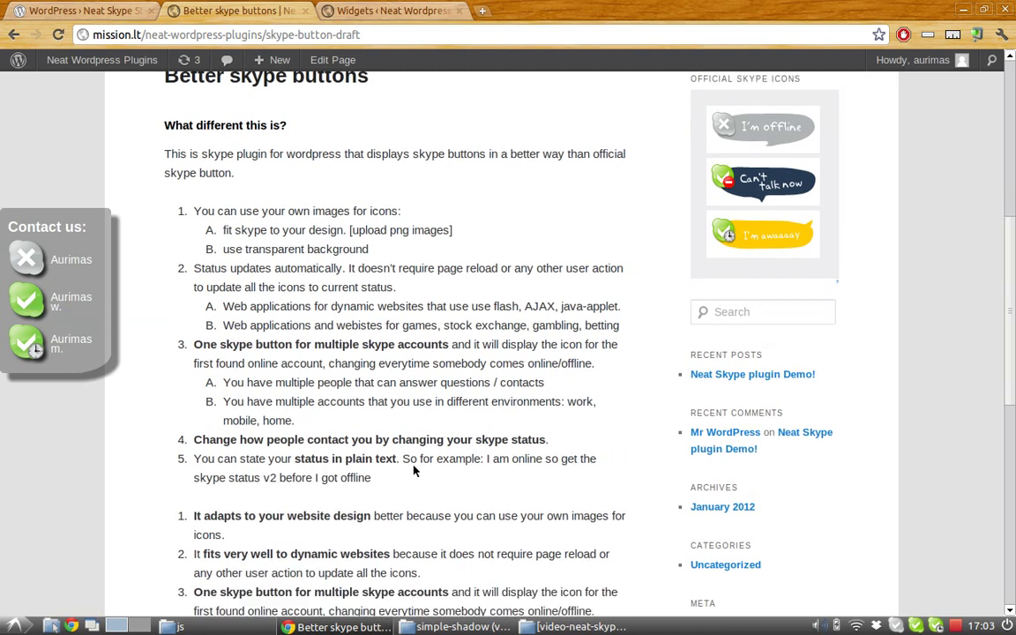
left_click_drag(486, 458, 497, 473)
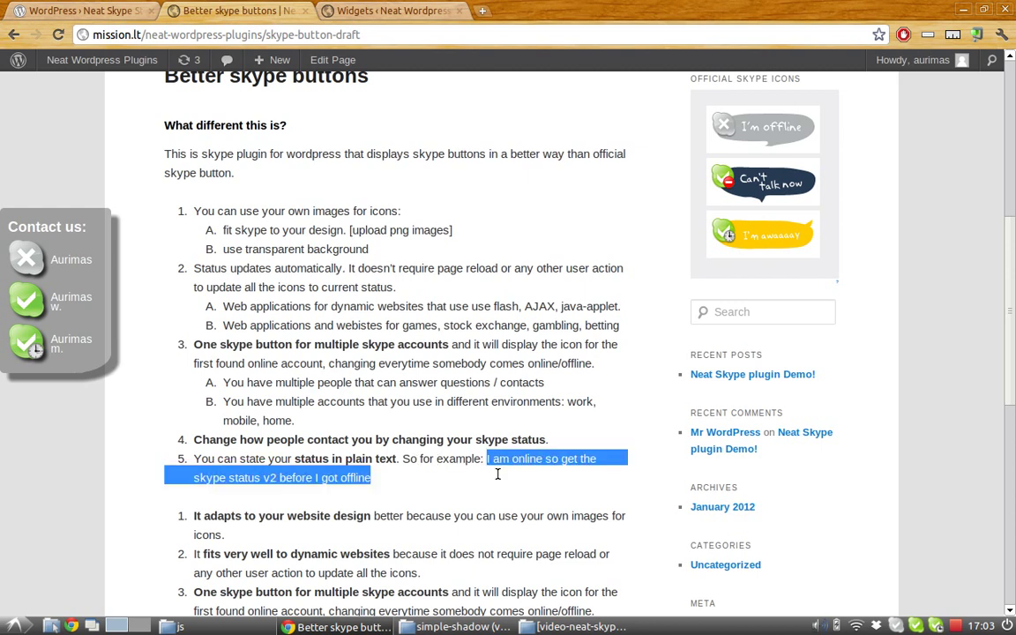
left_click(501, 479)
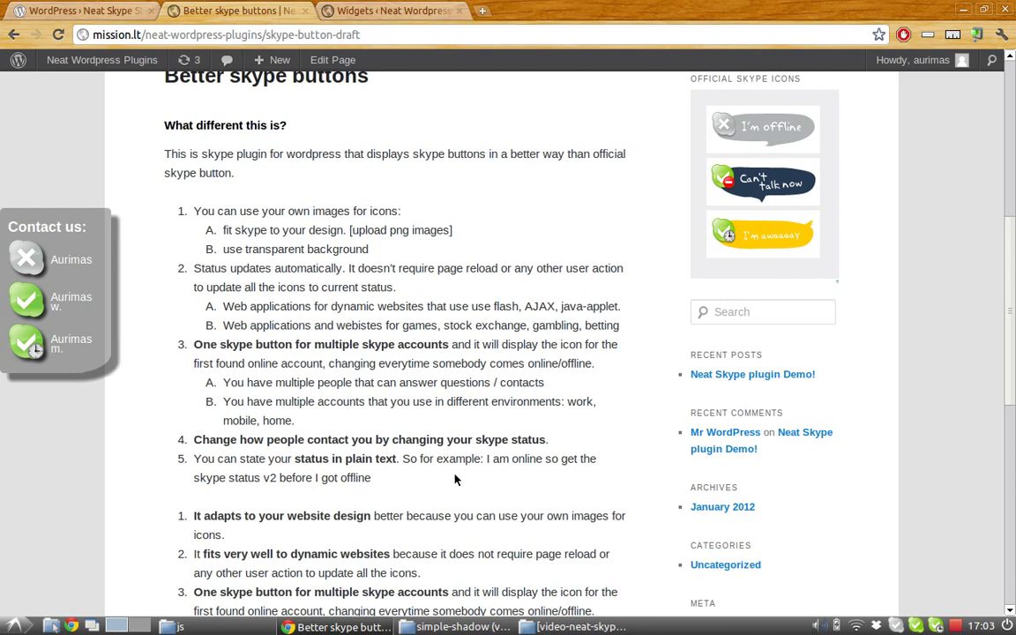
- Set Skype to Do Not Disturb so the second contact and item 5 text update
right_click(916, 625)
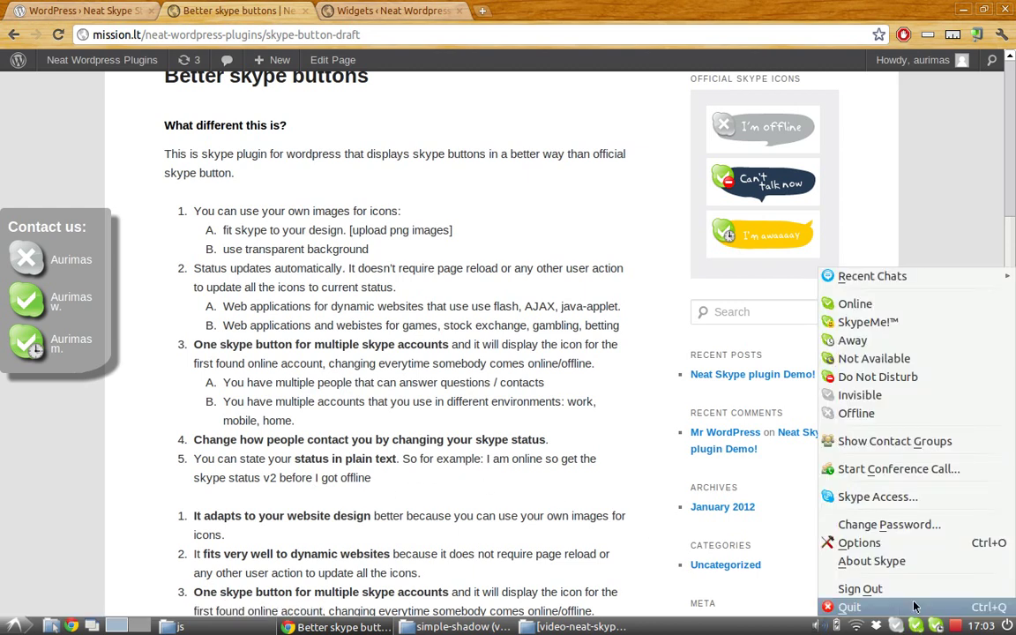
left_click(884, 377)
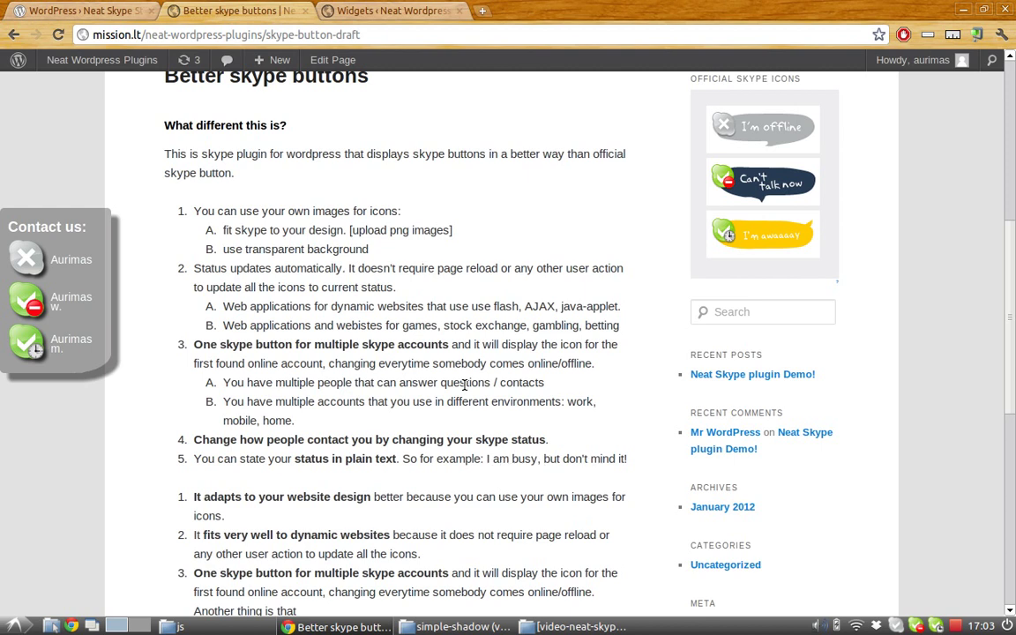
right_click(959, 629)
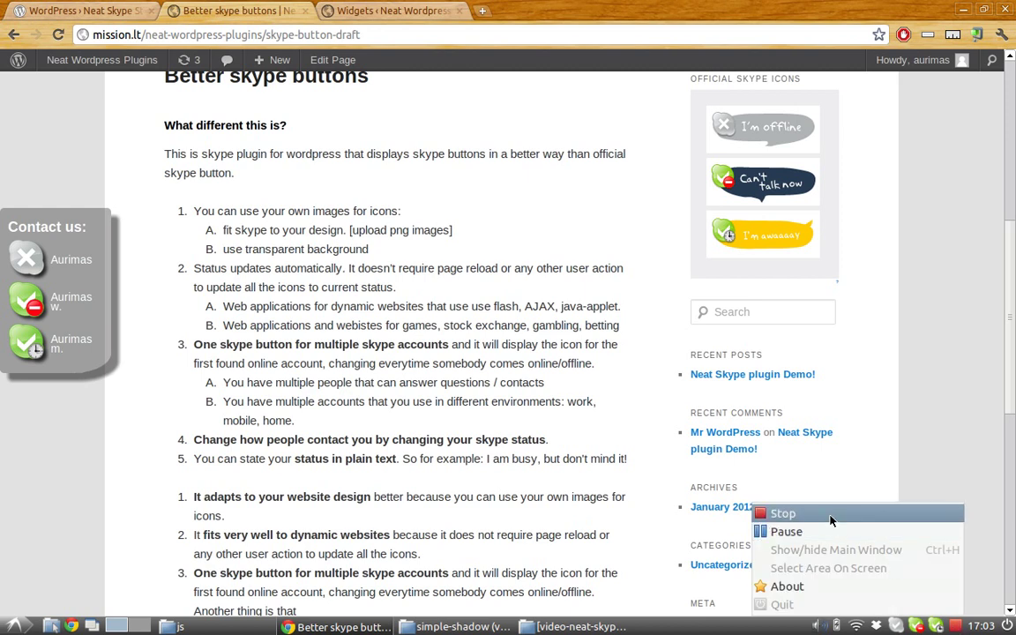